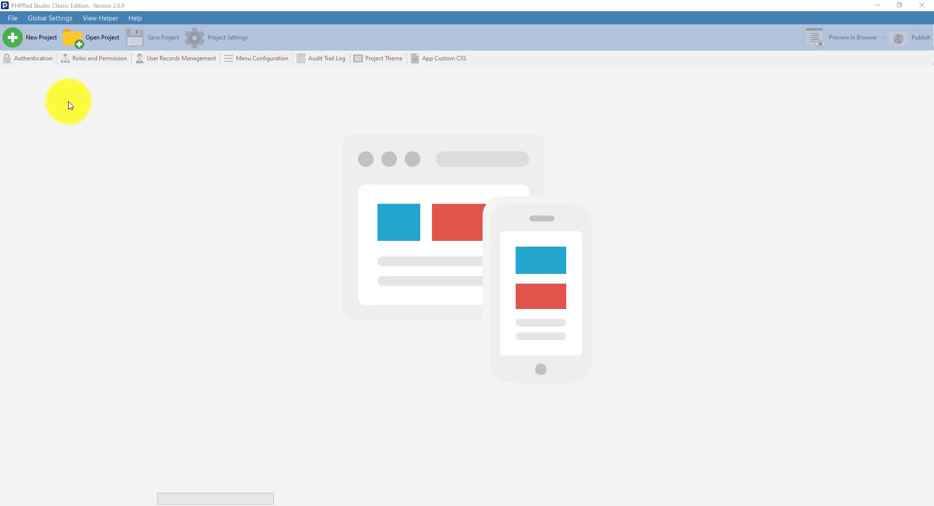
- Start a new project and name it biodata
left_click(41, 45)
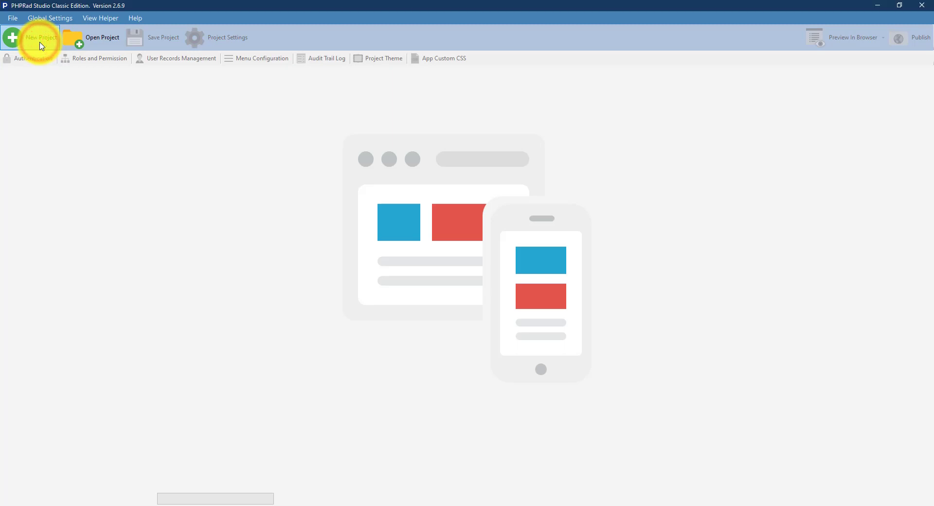
left_click(48, 49)
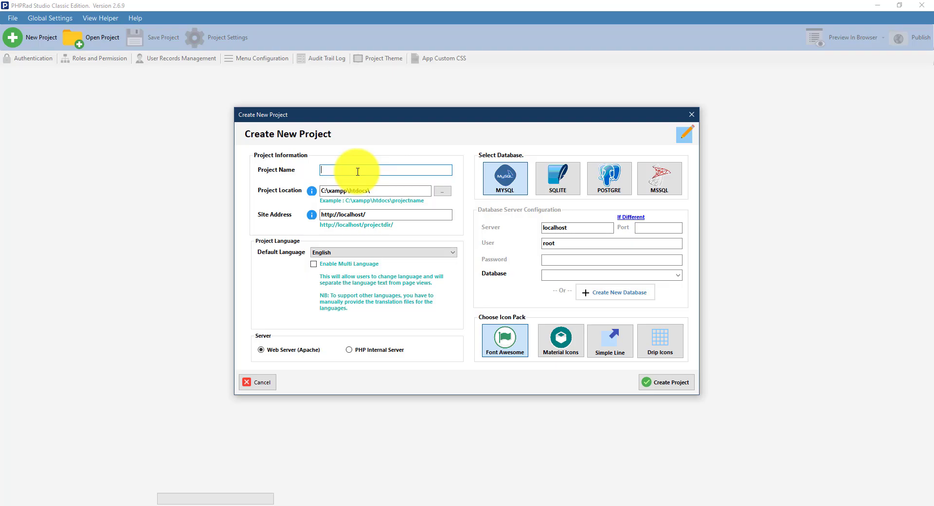
type("biodata")
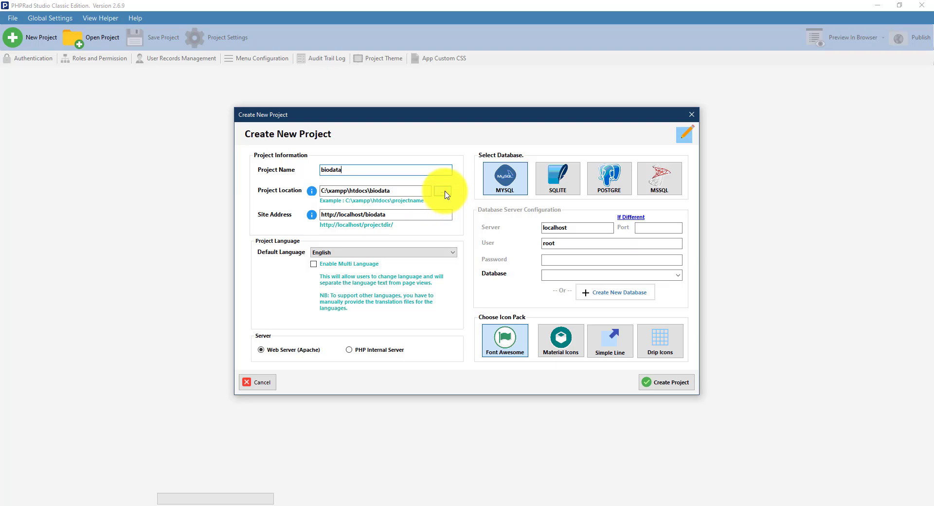
- Set the project location to the www folder inside wamp64 on the Games drive, giving D:\wamp64\www\biodata
left_click(443, 193)
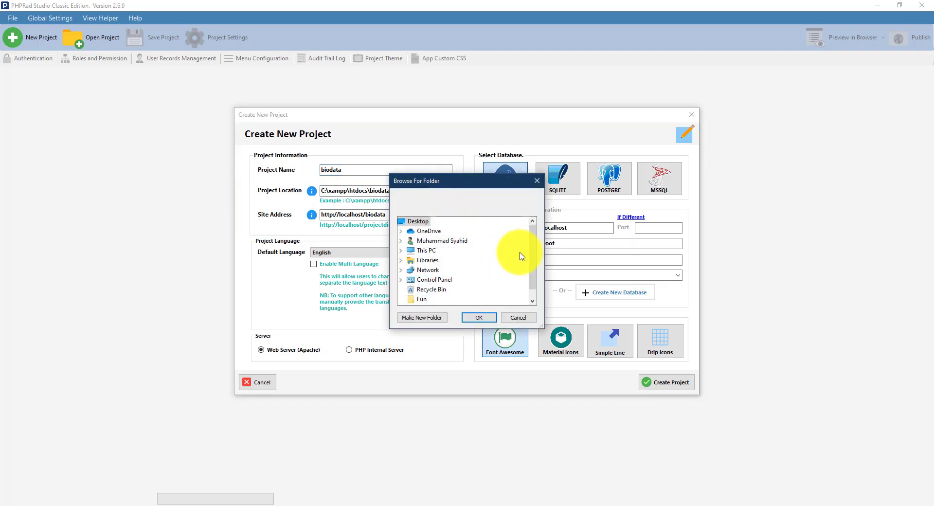
left_click_drag(532, 254, 534, 280)
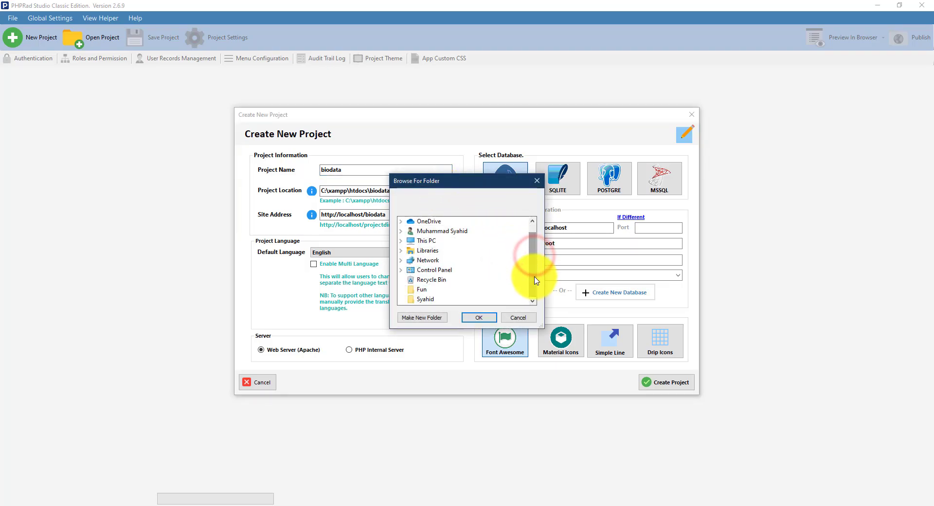
left_click_drag(464, 182, 573, 147)
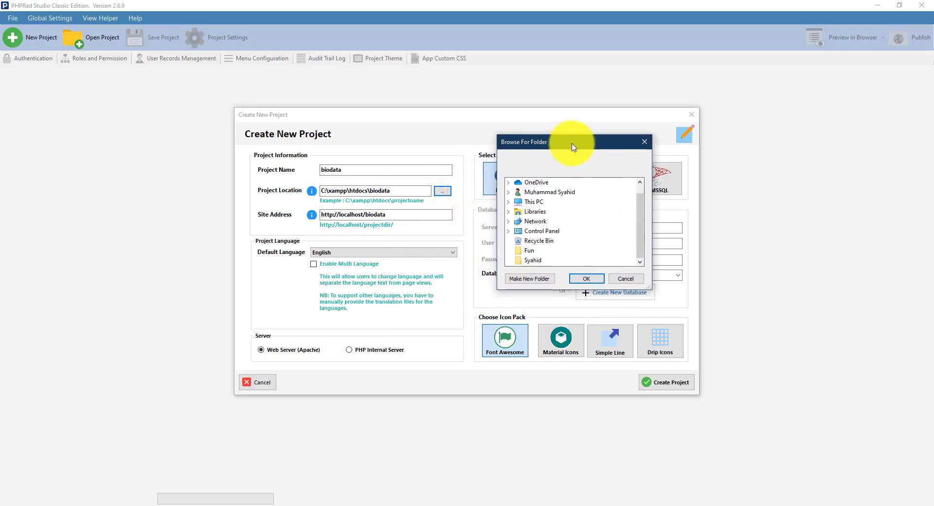
double_click(541, 204)
scroll(572, 232, "down", 1)
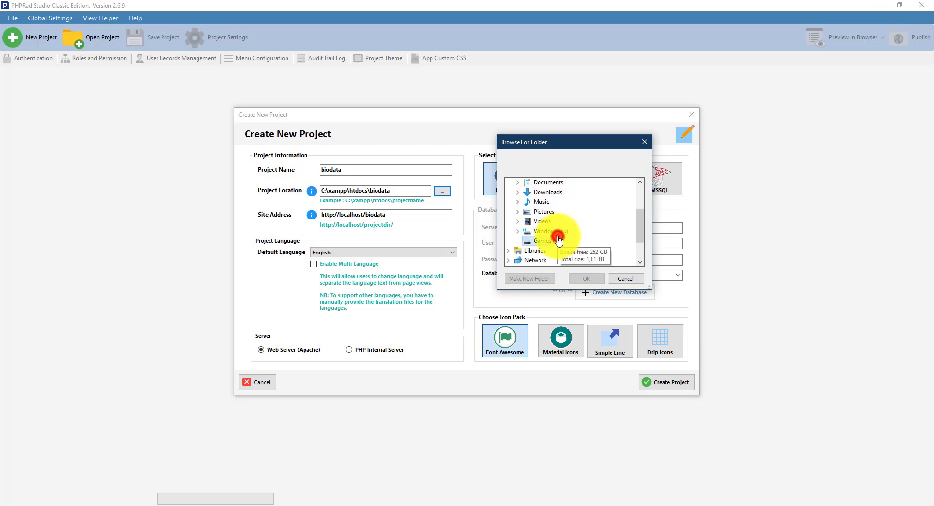
double_click(544, 240)
scroll(559, 241, "down", 2)
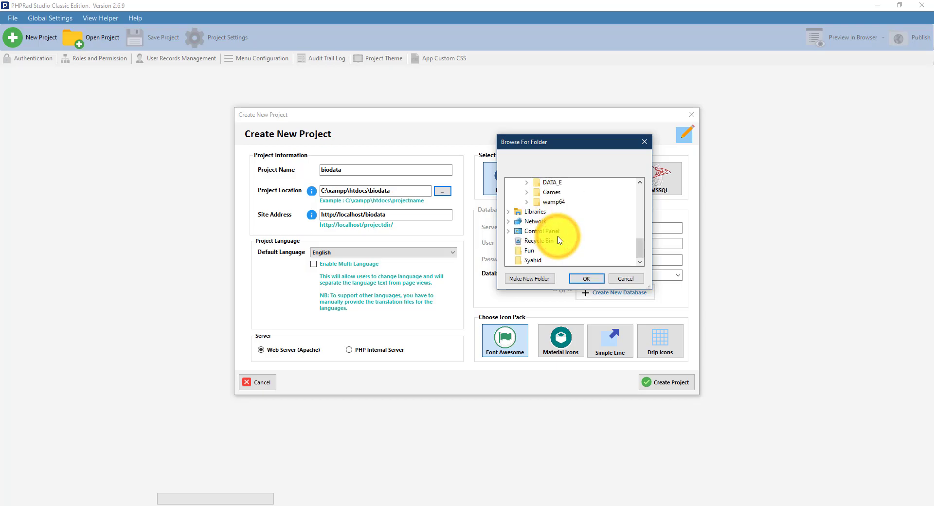
double_click(557, 202)
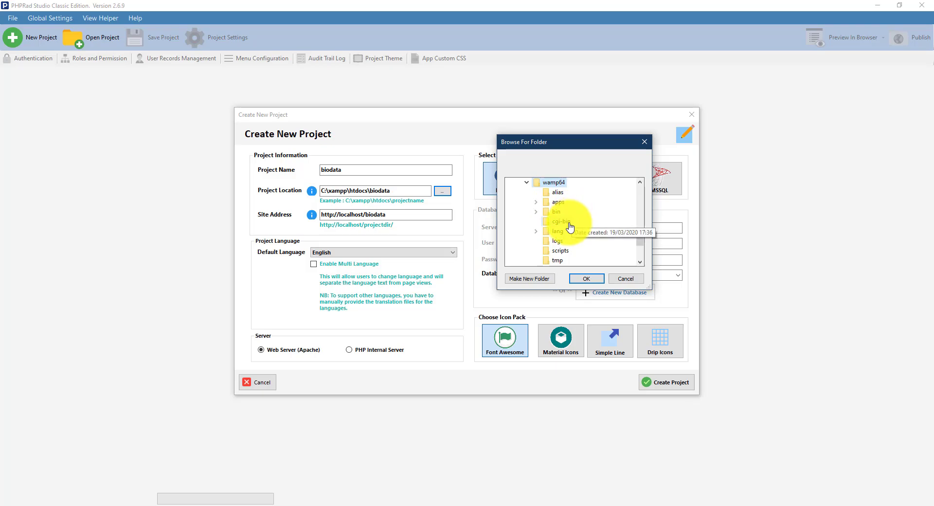
scroll(570, 227, "down", 1)
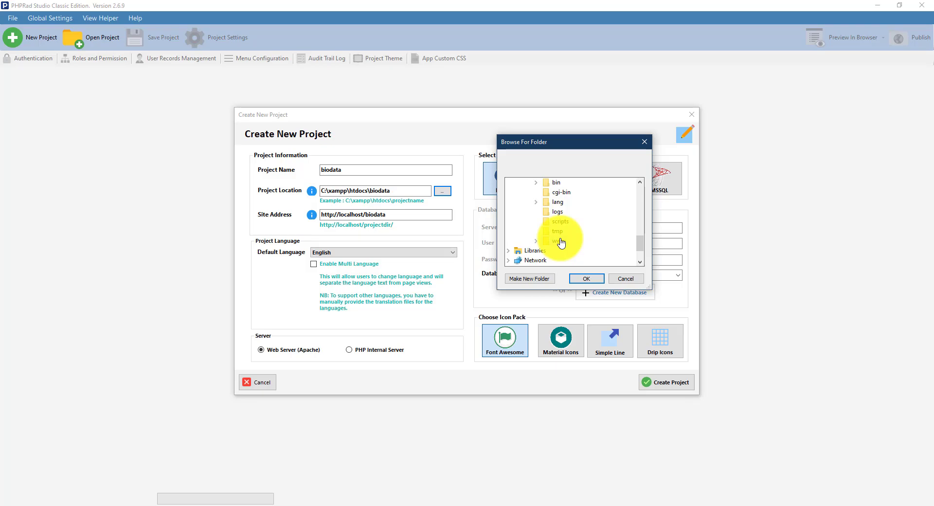
left_click(561, 241)
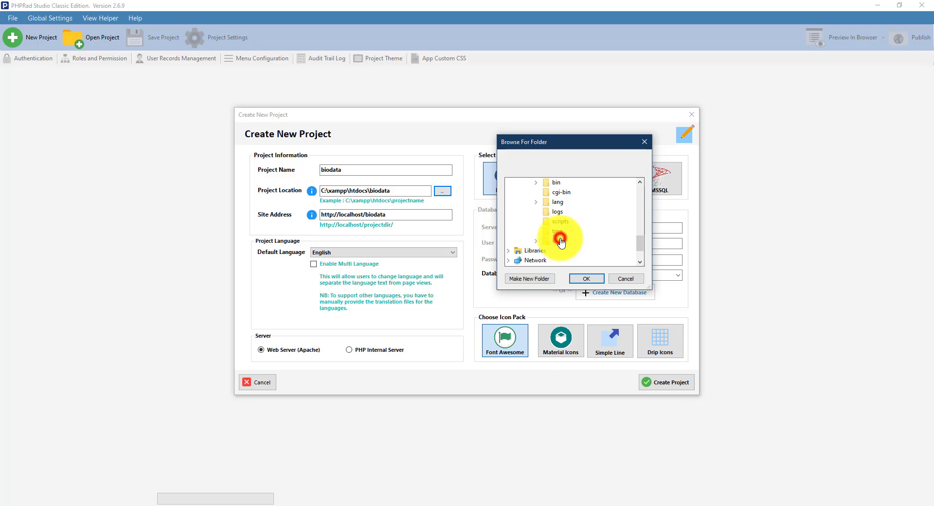
left_click(592, 277)
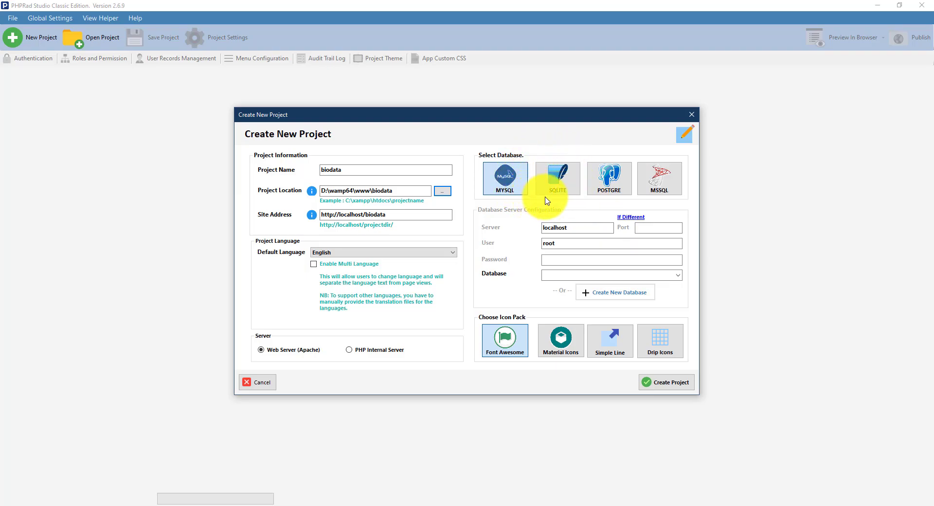
- Compare the configuration options for SQLite, Postgre and MSSQL, return to MySQL and review its existing databases
left_click(573, 192)
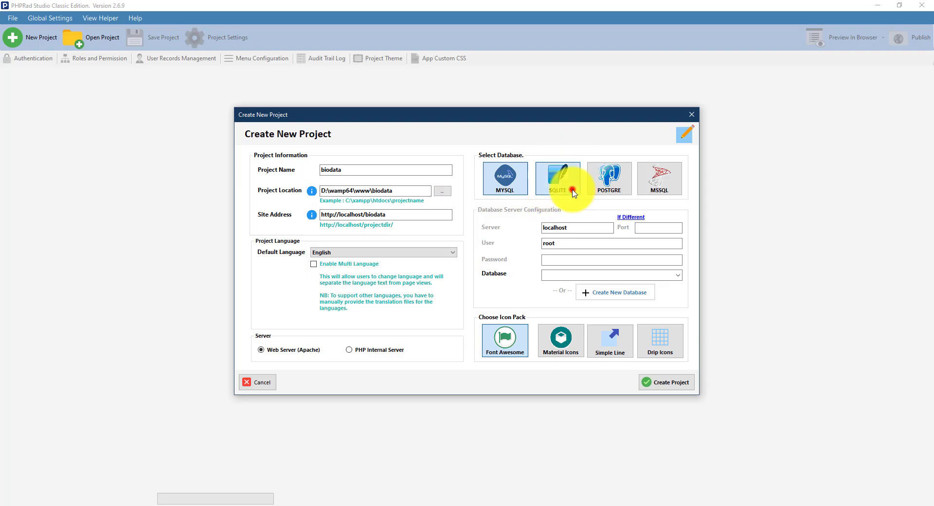
left_click(607, 189)
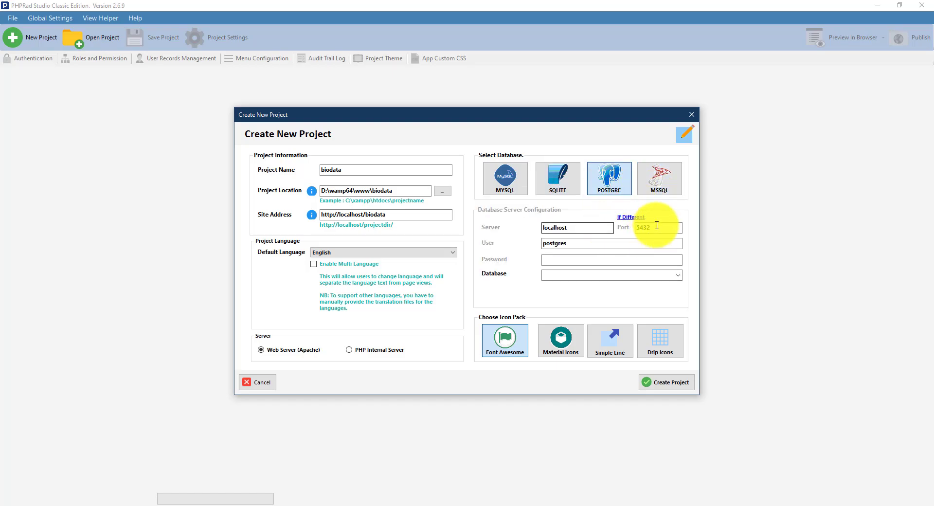
left_click(666, 194)
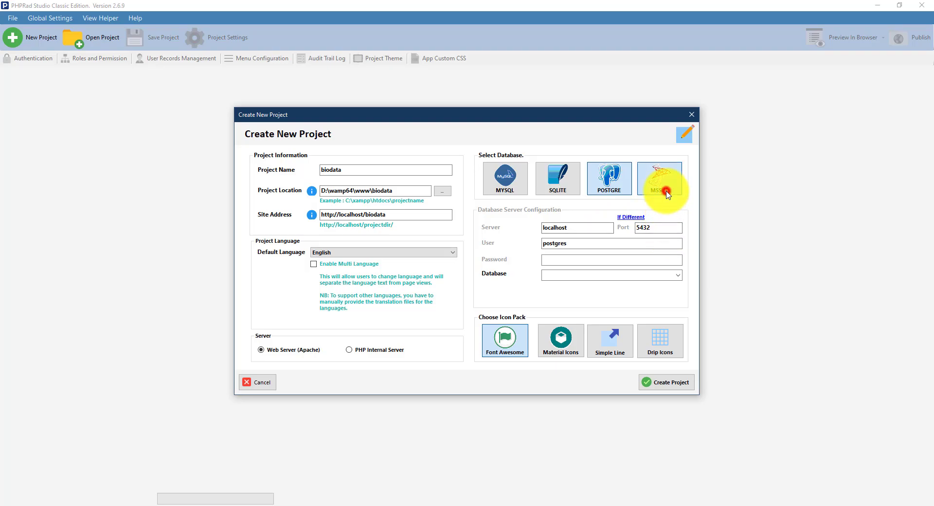
left_click(620, 188)
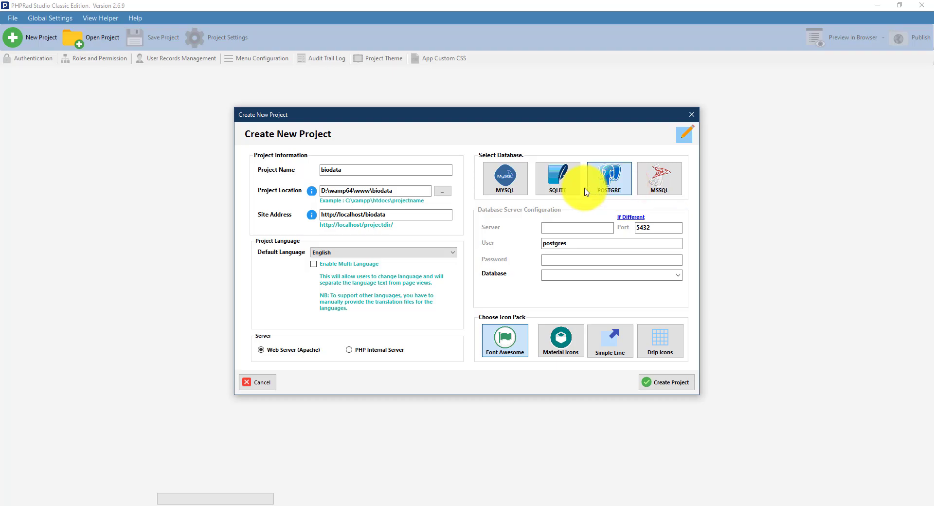
left_click(559, 189)
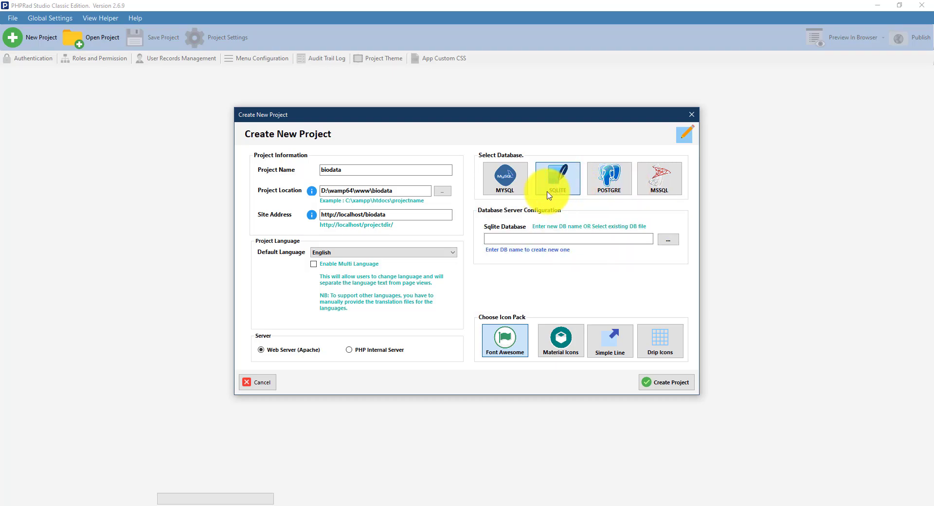
left_click(510, 175)
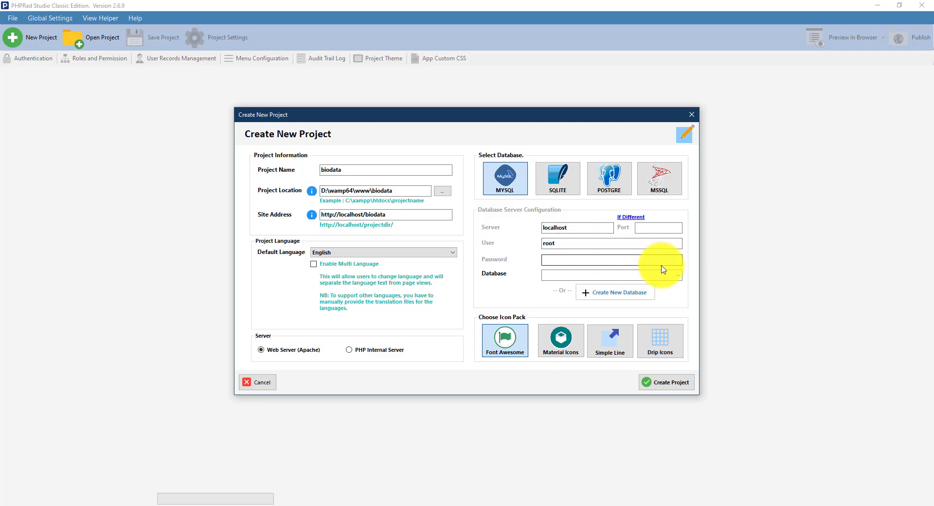
left_click(678, 277)
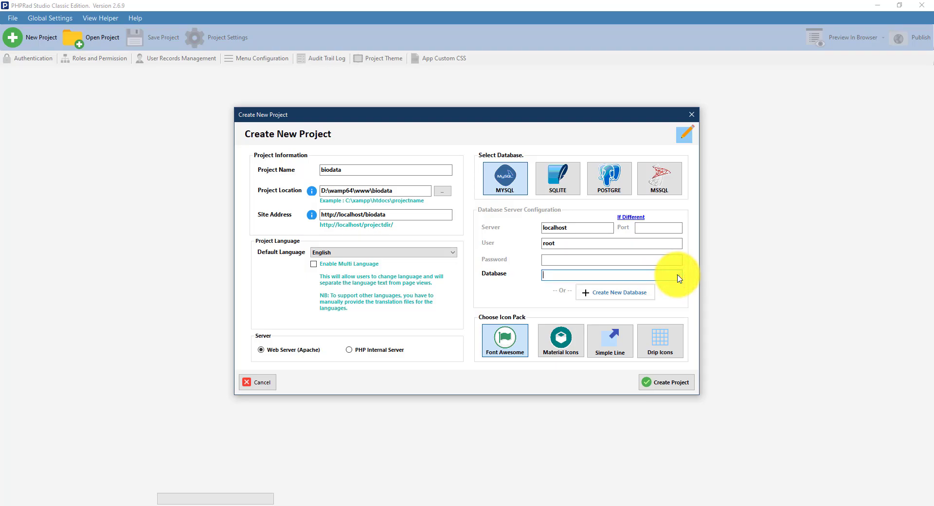
left_click(679, 277)
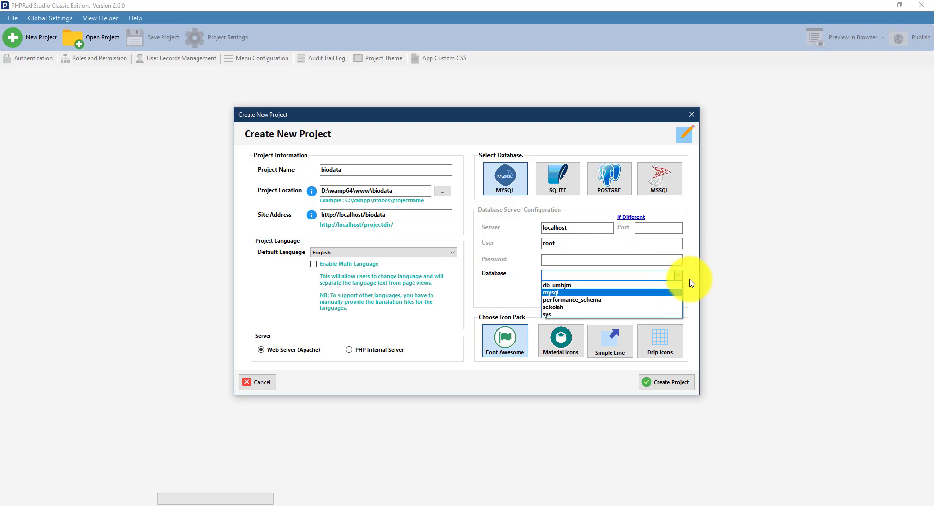
left_click(677, 275)
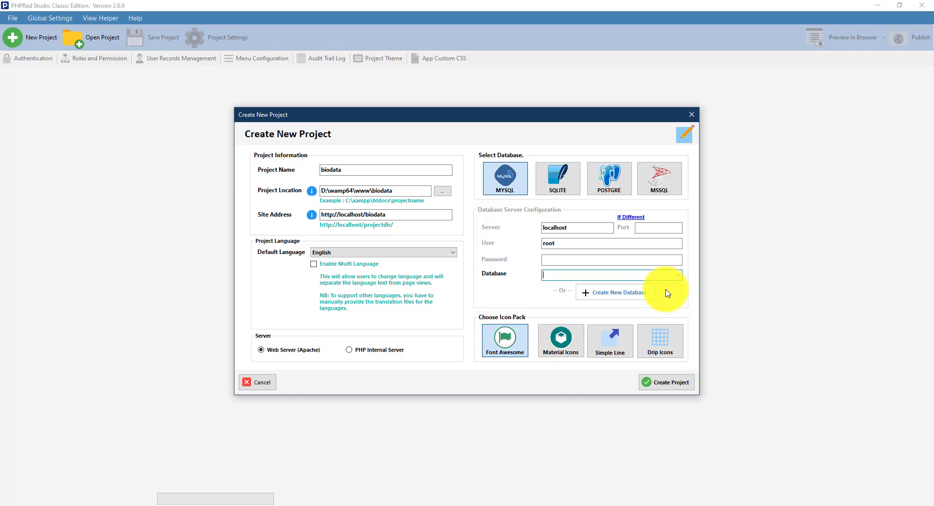
- Create a new MySQL database named biodata for the project
left_click(640, 293)
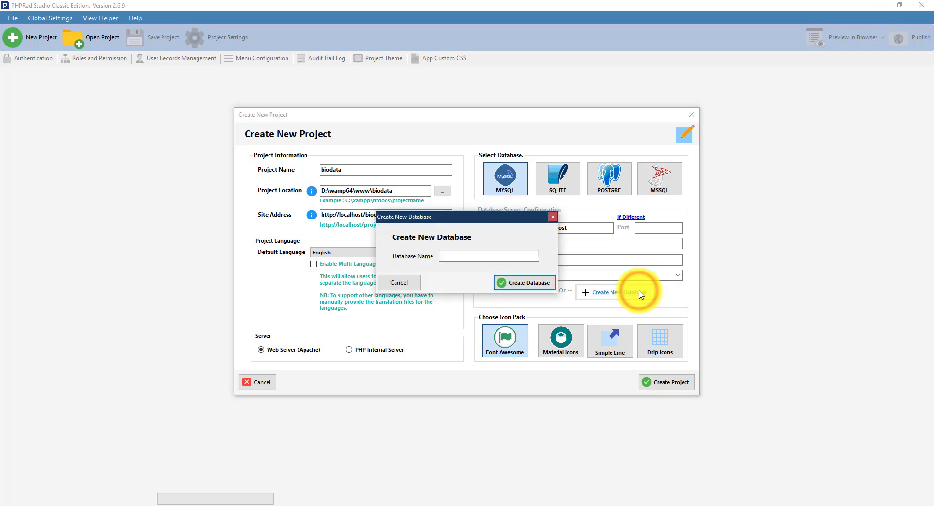
left_click(509, 257)
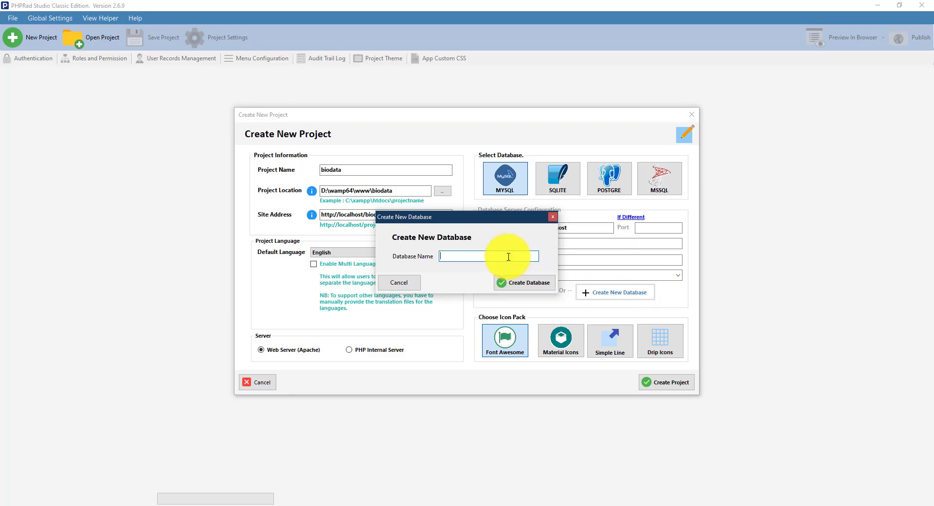
type("biodata")
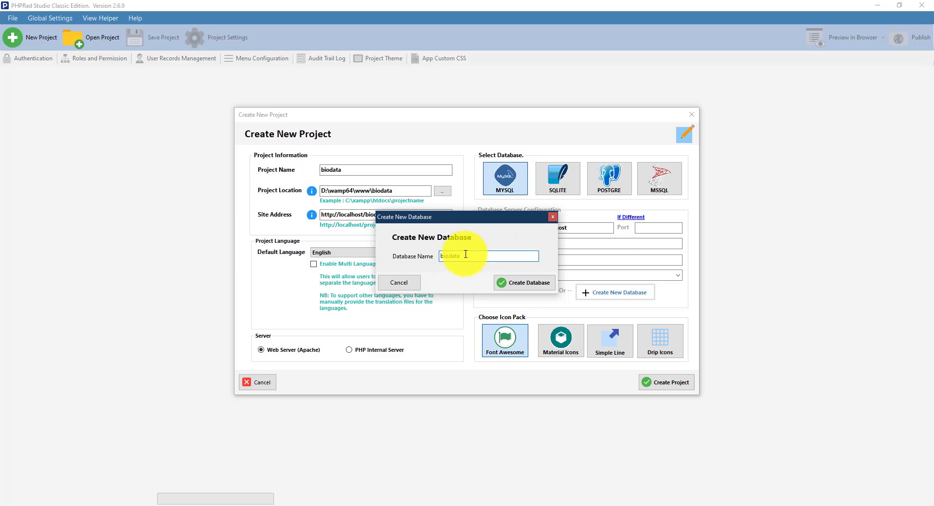
left_click(505, 283)
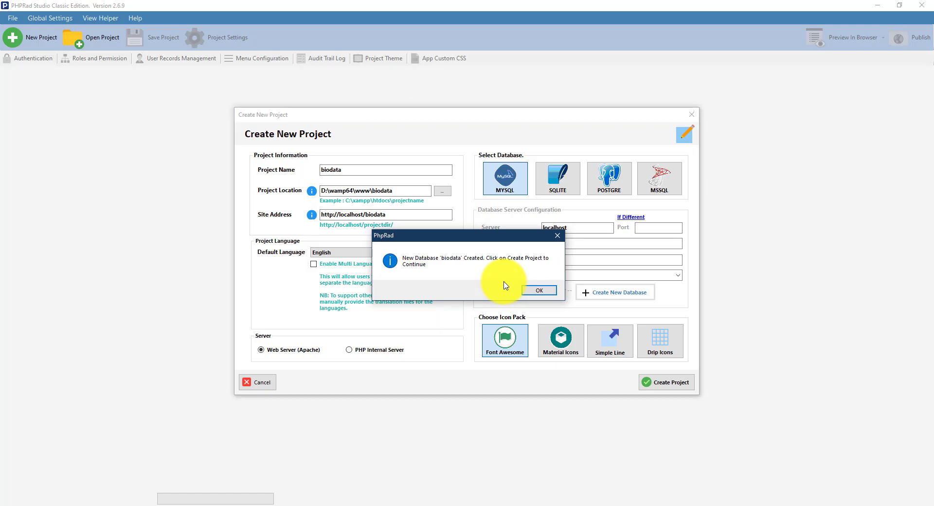
left_click(532, 290)
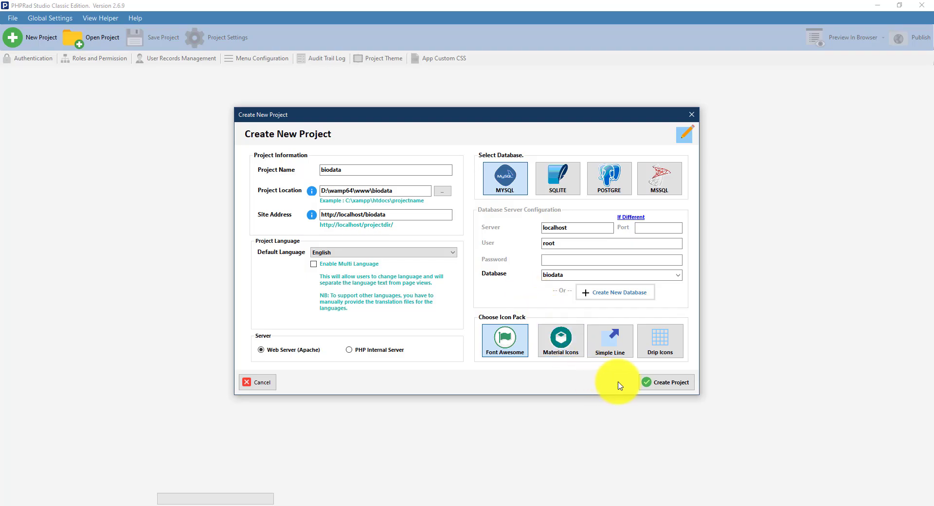
- Create the project, agreeing to overwrite the content of the existing biodata folder, and proceed to managing its database
left_click(659, 385)
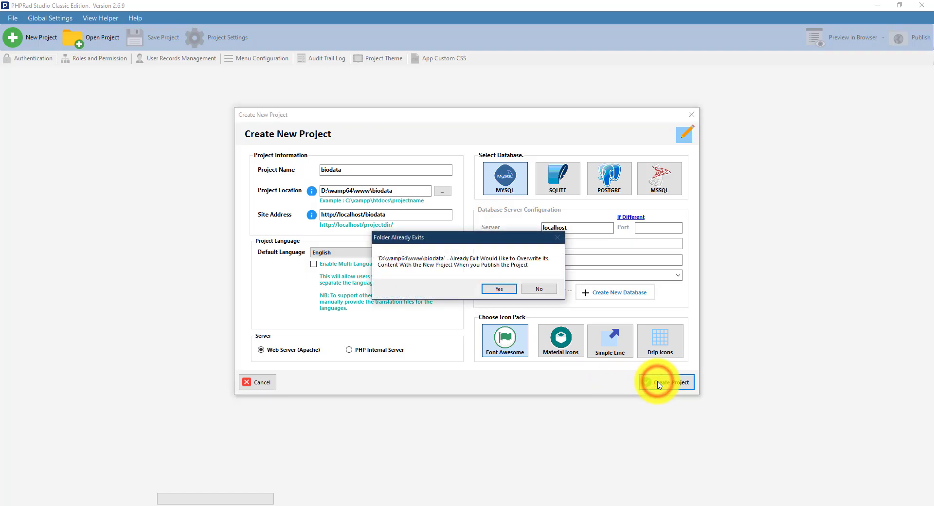
left_click(499, 292)
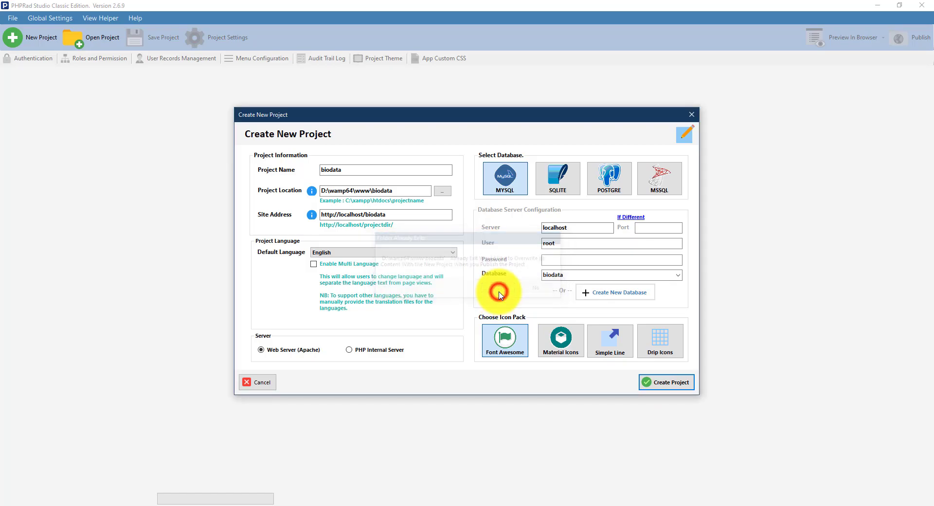
left_click(526, 290)
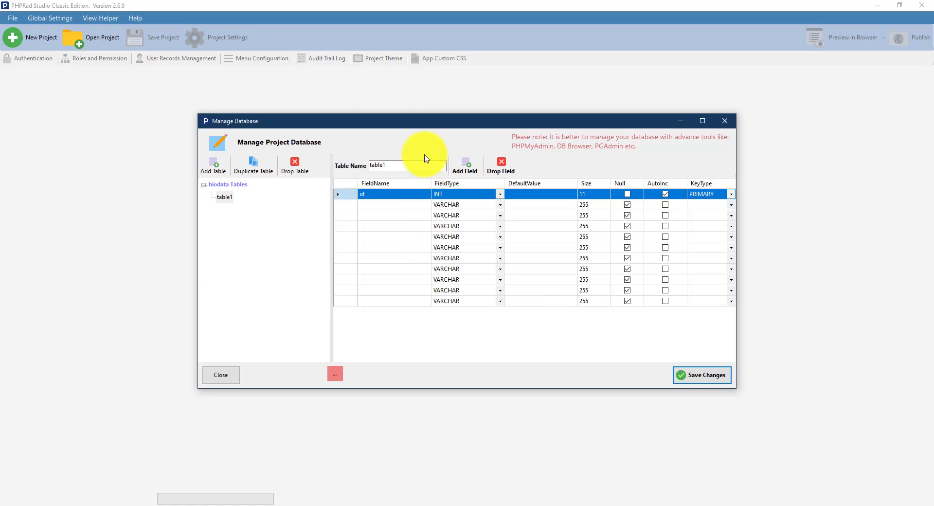
- Rename the default table as tabel_biodata
left_click(407, 164)
key("BackSpace")
key("BackSpace")
key("BackSpace")
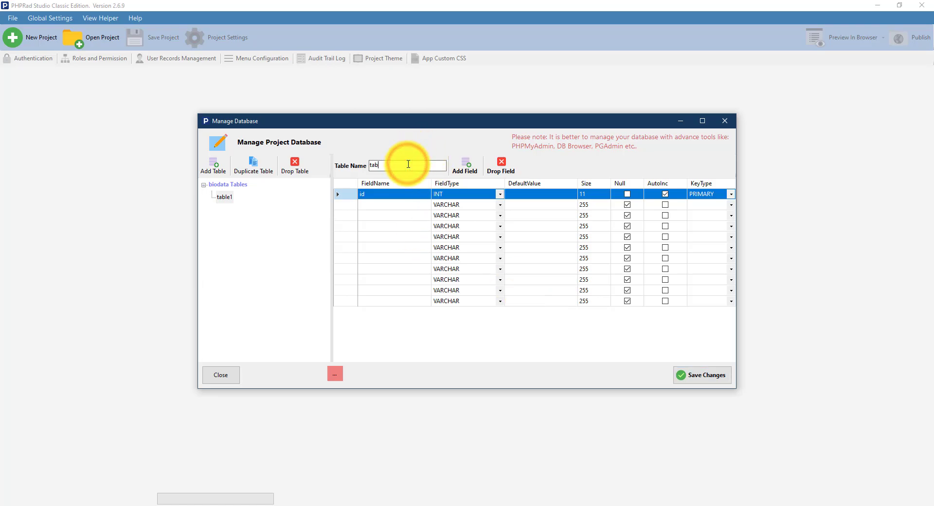
type("el_biodata")
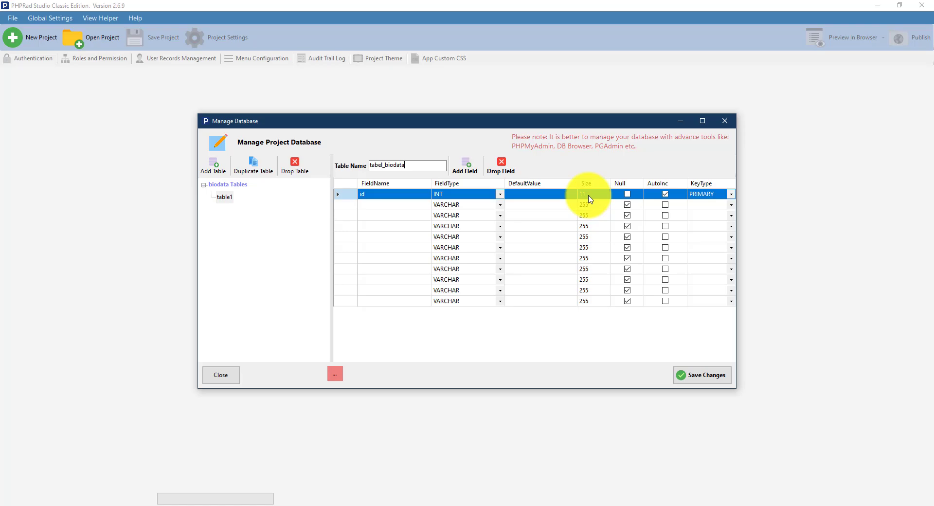
- Add a VARCHAR field named nama below the id field and set its size to 50
left_click(410, 204)
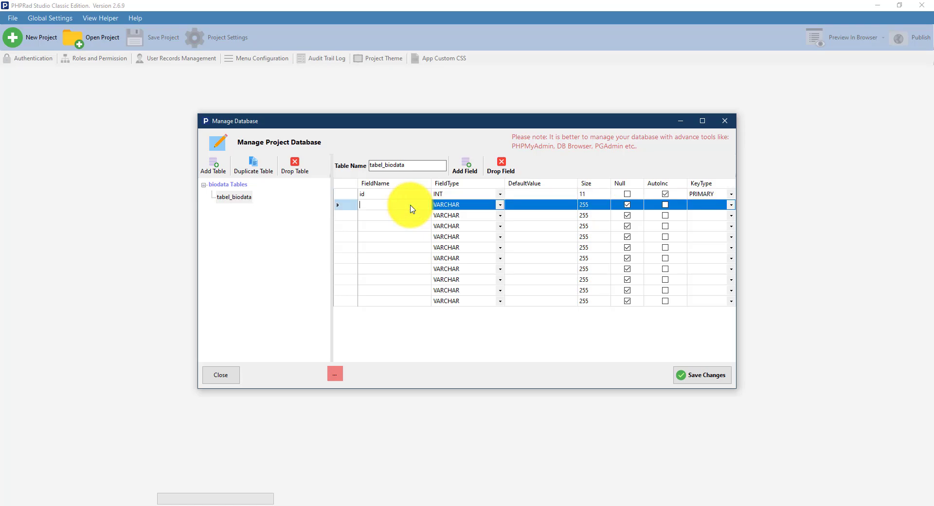
type("nama")
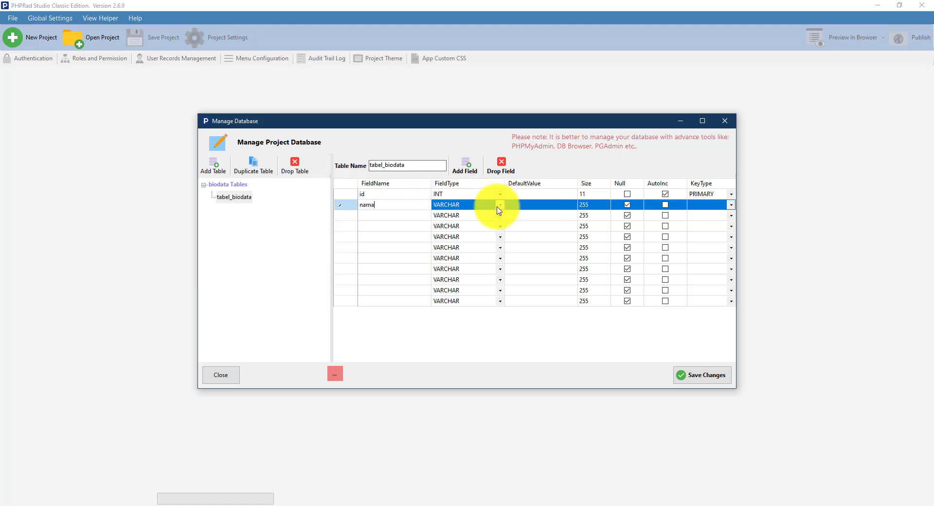
left_click(593, 207)
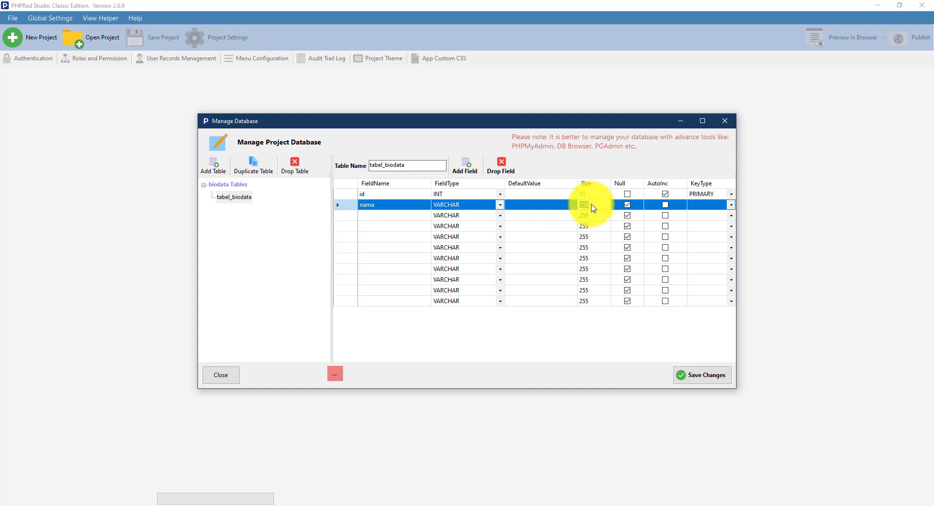
type("50")
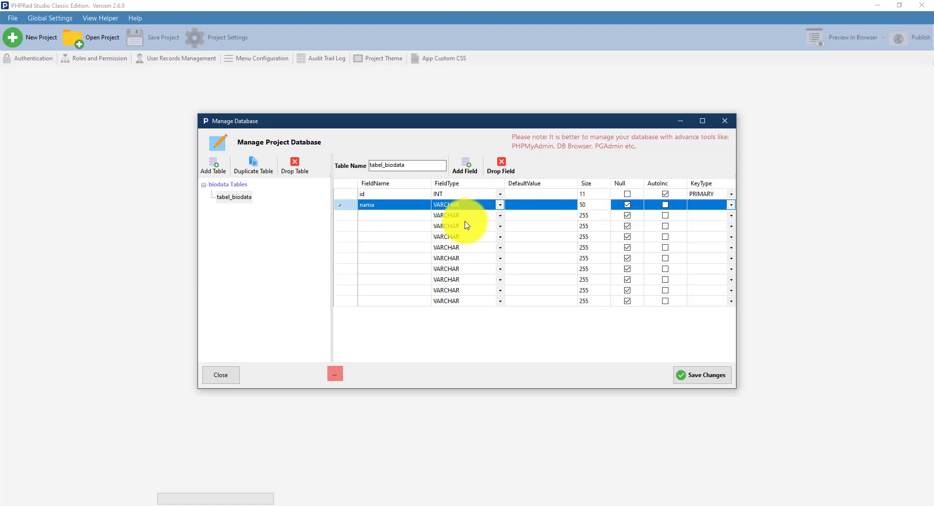
- Add a field named alamat below nama and set its field type to TEXT
left_click(411, 215)
type("alamat")
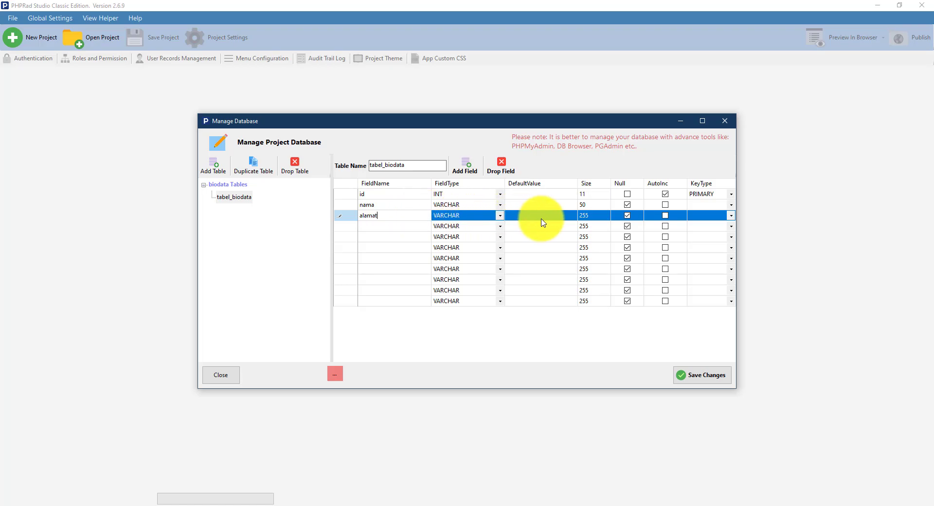
left_click(501, 217)
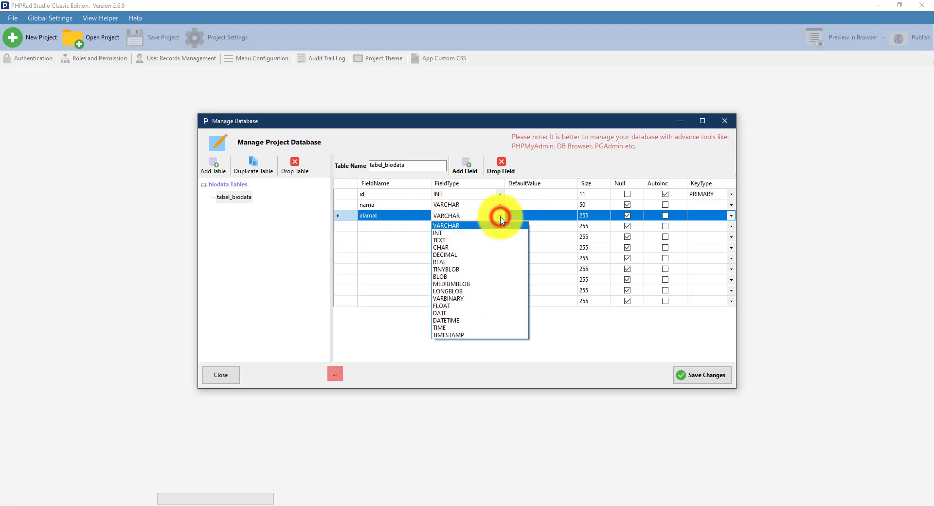
left_click(480, 240)
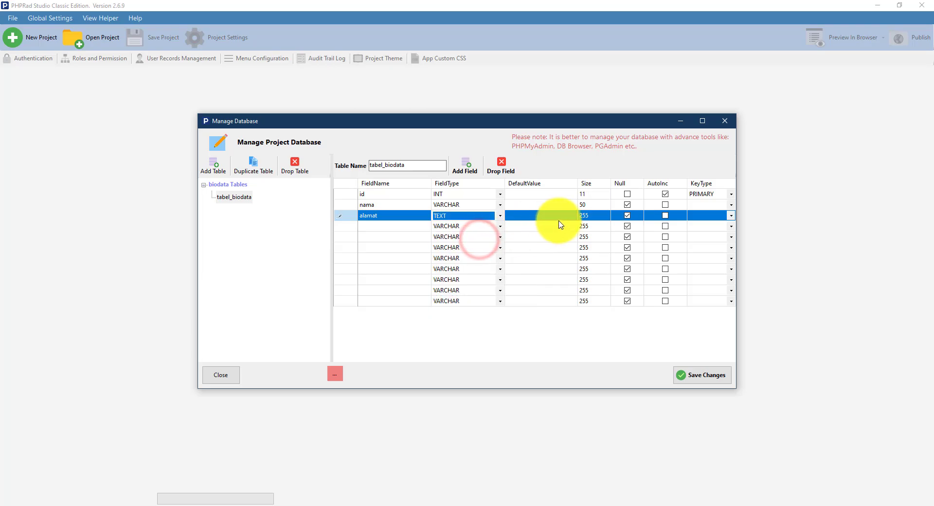
- Add a VARCHAR field named jeniskelamin below alamat and set its size to 6
left_click(408, 226)
type("jeniskelamin")
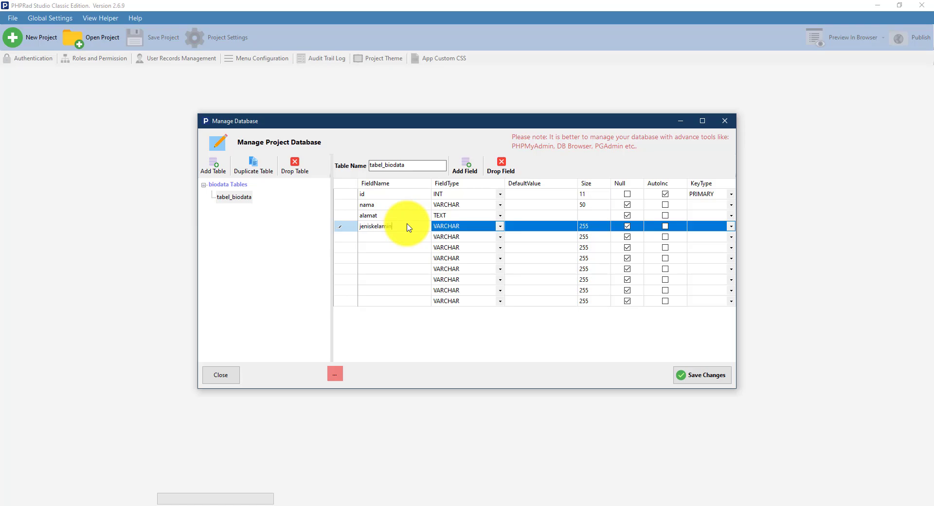
left_click(587, 229)
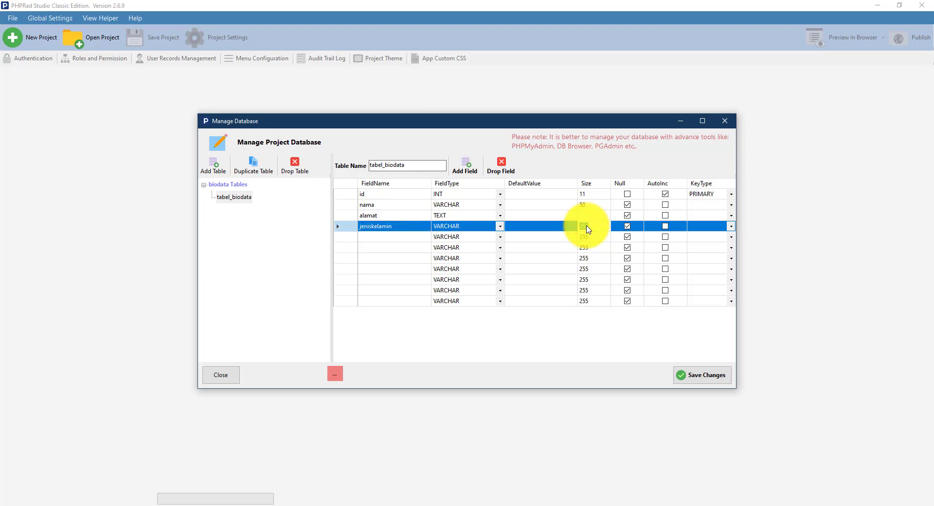
type("6")
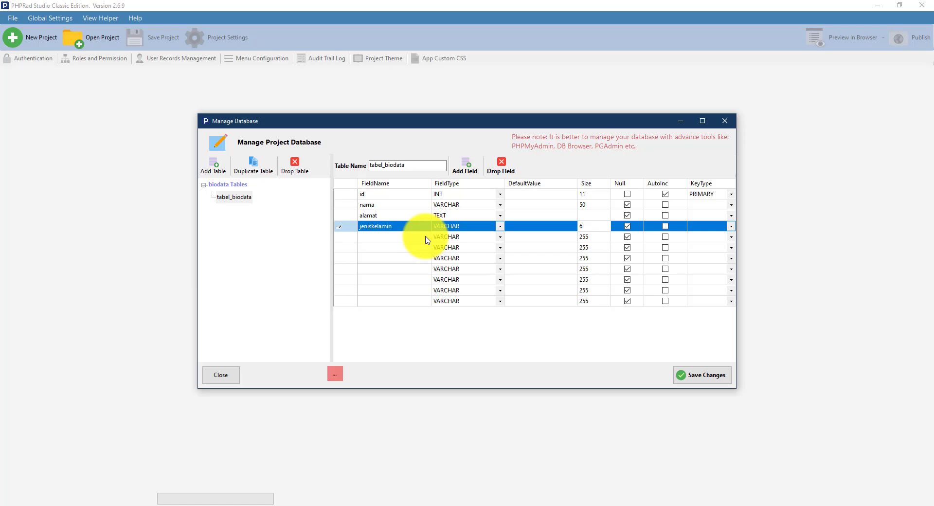
- Add a VARCHAR field named agama below jeniskelamin and set its size to 15
left_click(426, 239)
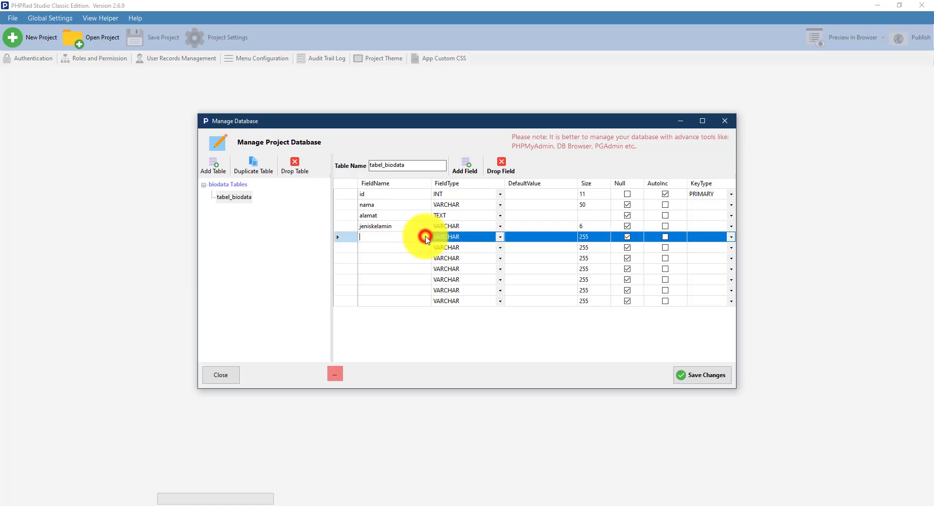
type("agama")
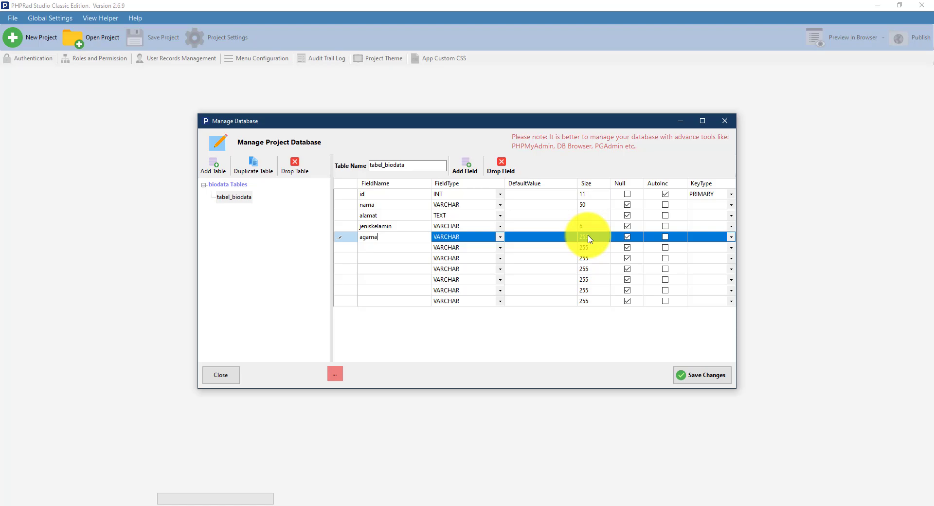
left_click(588, 238)
type("15")
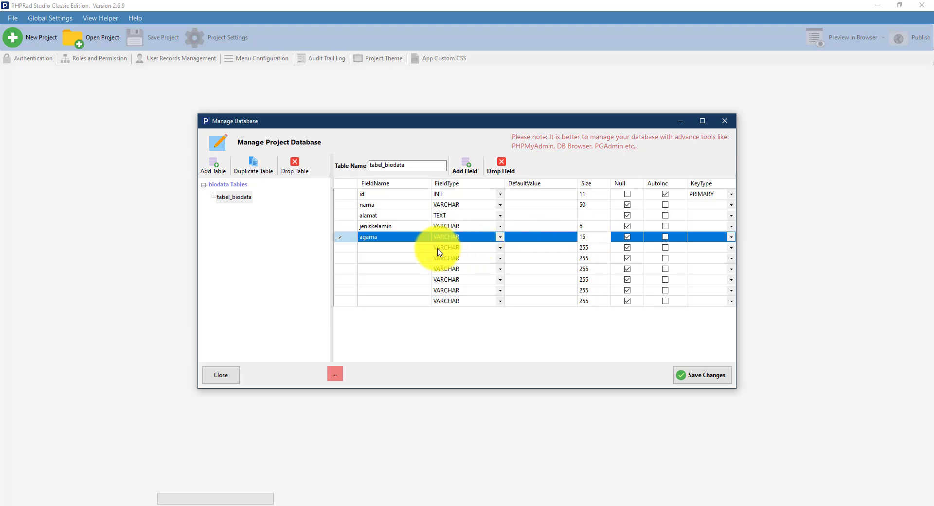
- Add a VARCHAR field named pekerjaan below agama and set its size to 50
left_click(415, 248)
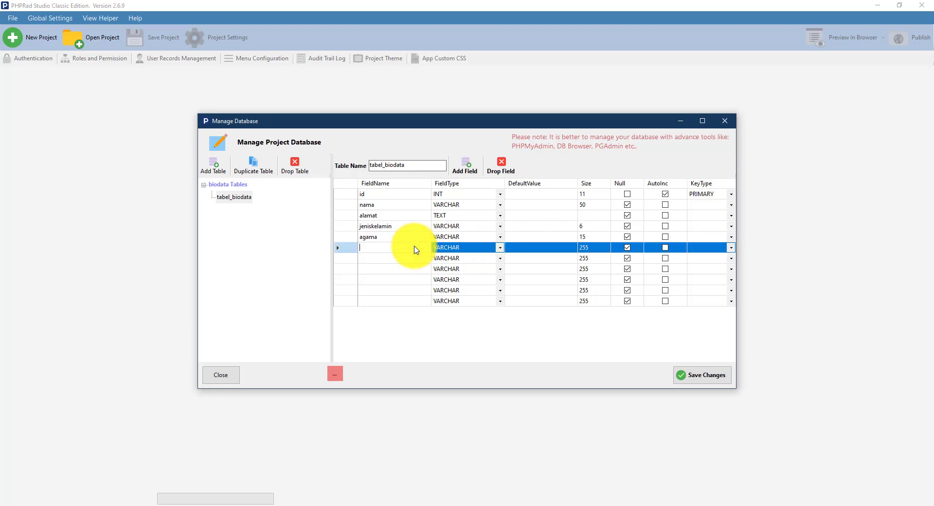
type("pekerjaan")
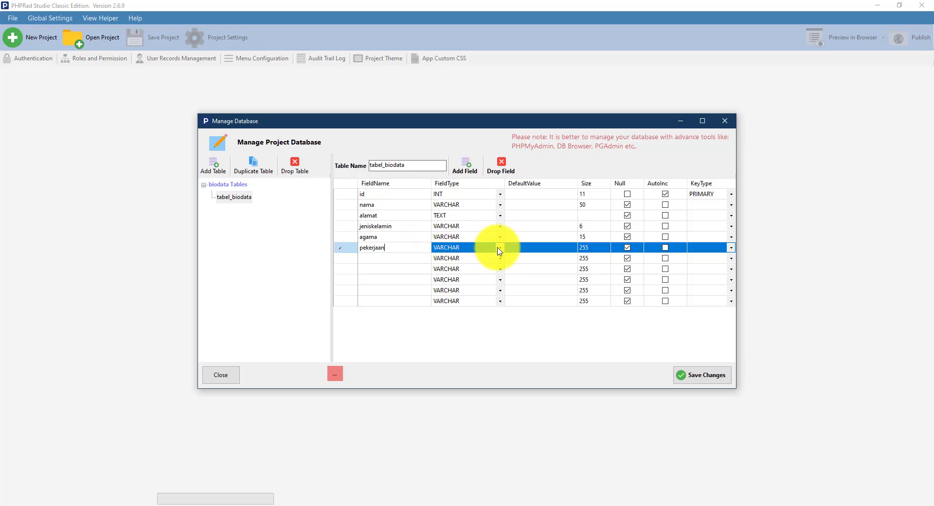
left_click(590, 250)
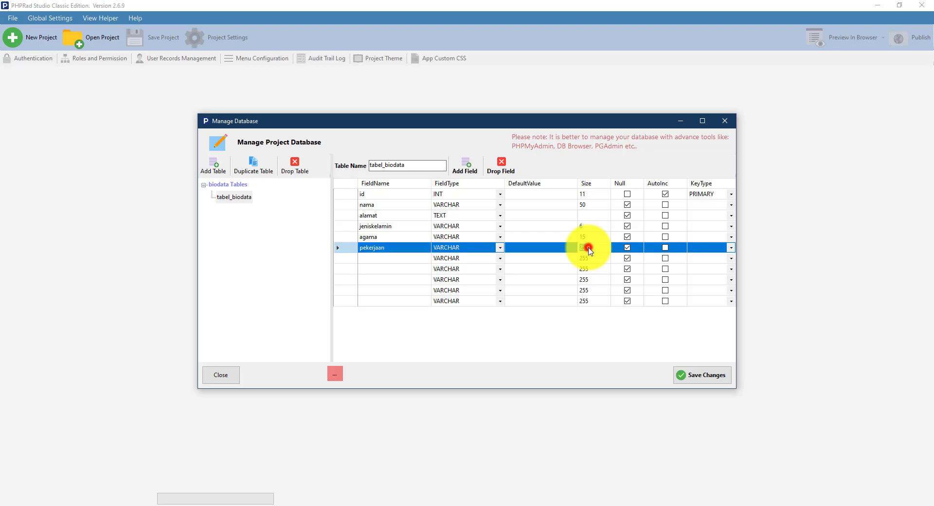
type("50")
- Save the table structure of tabel_biodata to the project database
left_click(417, 260)
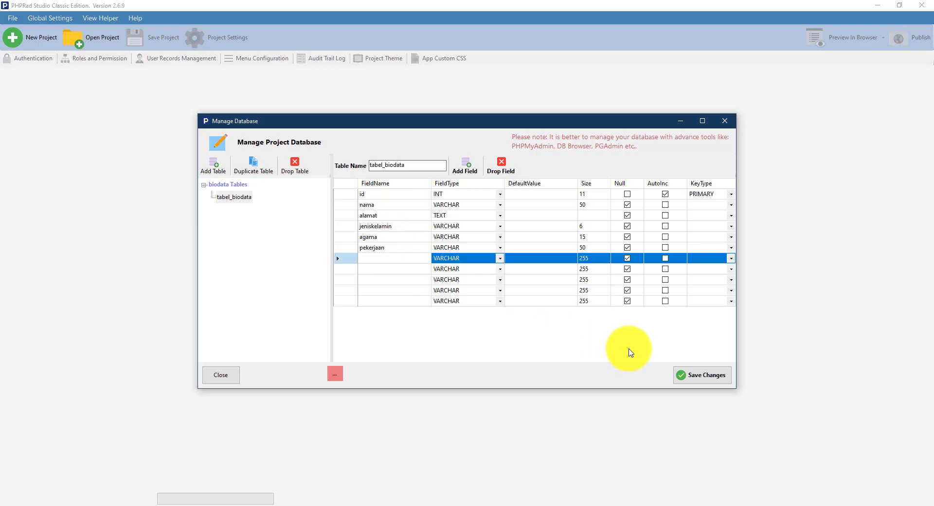
left_click(694, 381)
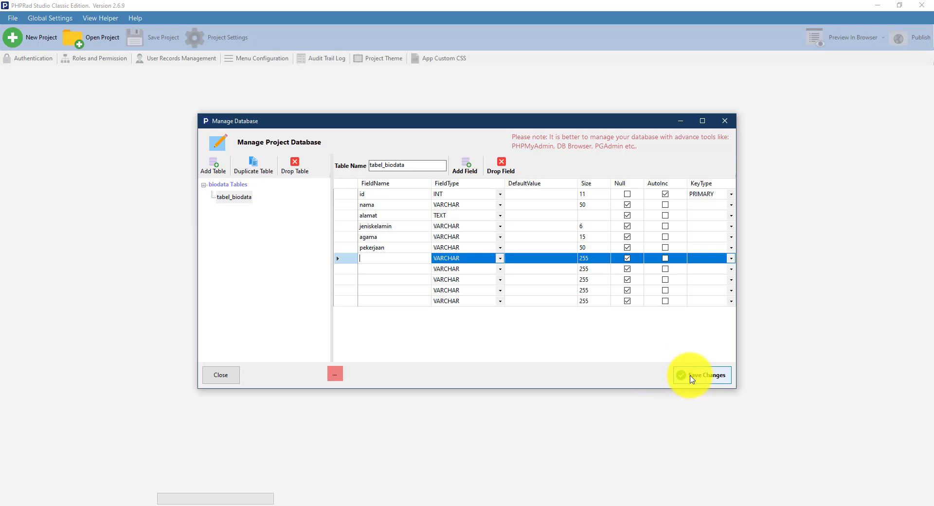
left_click(692, 378)
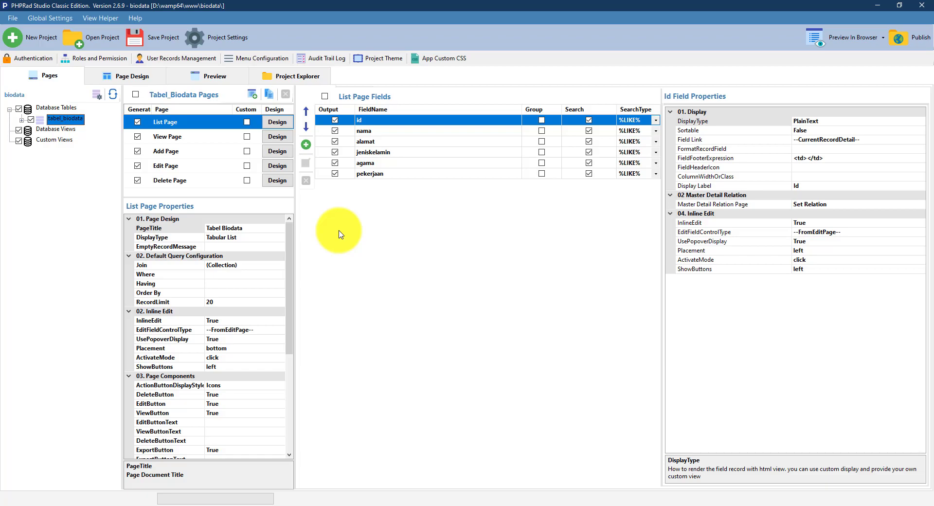
- Review the fields and properties of the View, Add, Edit and Delete pages of tabel_biodata
left_click(205, 139)
left_click(204, 150)
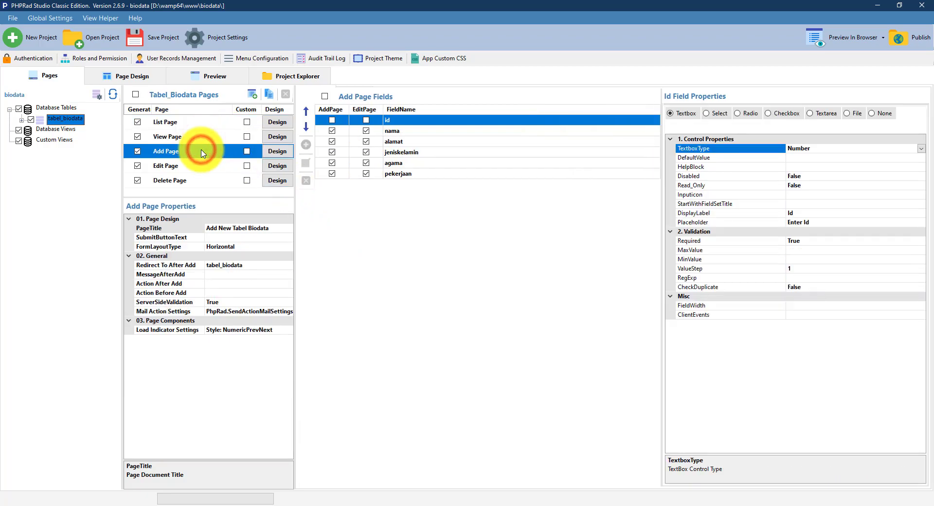
left_click(203, 168)
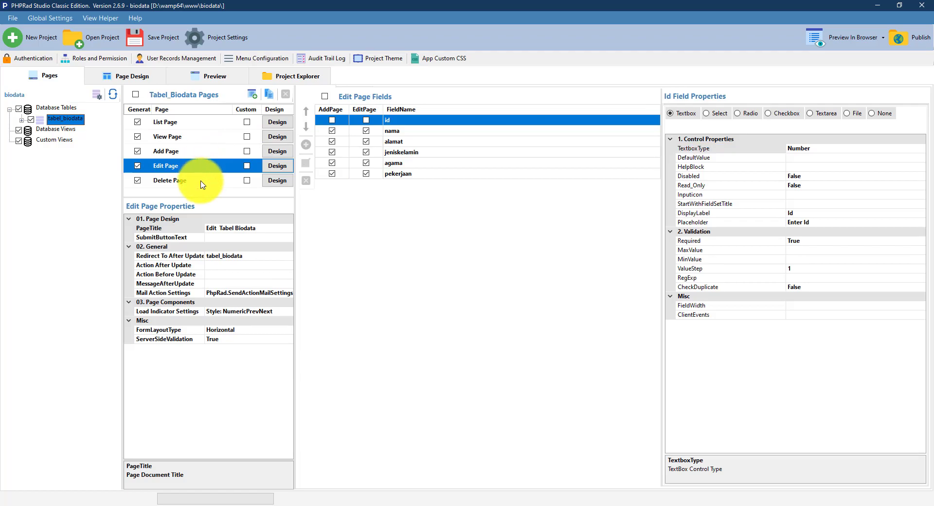
left_click(203, 183)
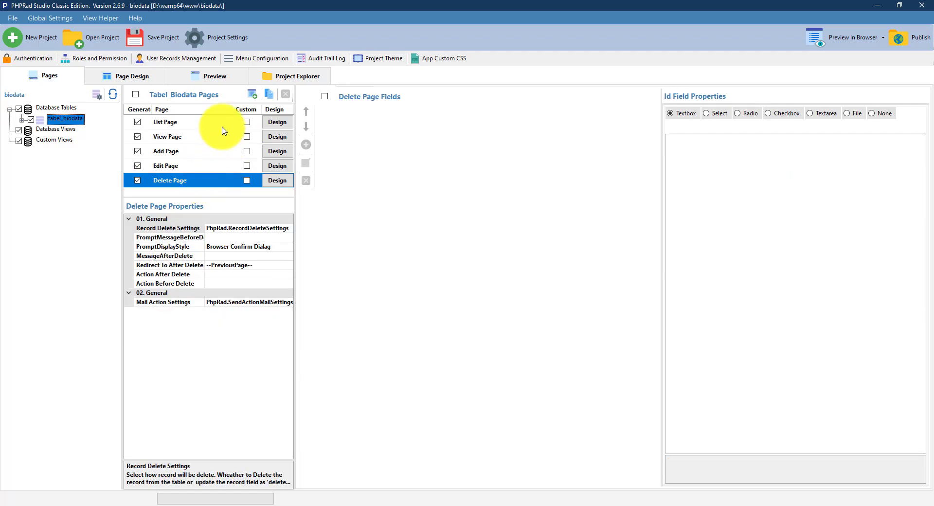
- Preview the project, agreeing to publish it, and dismiss the publishing report
left_click(215, 78)
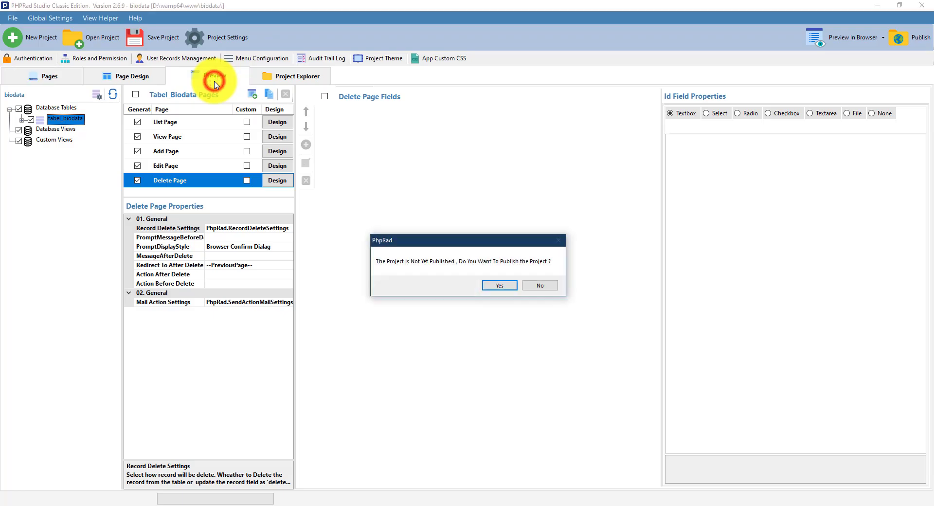
left_click(490, 286)
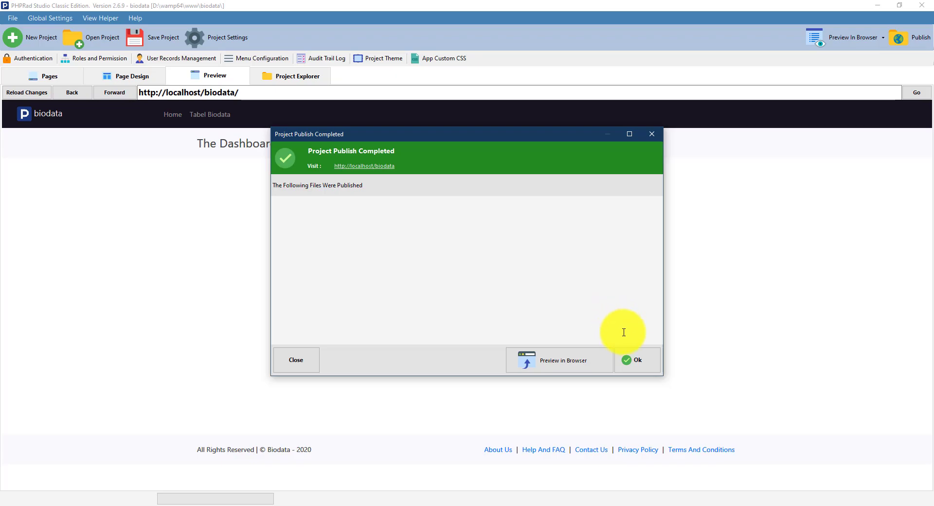
left_click(639, 357)
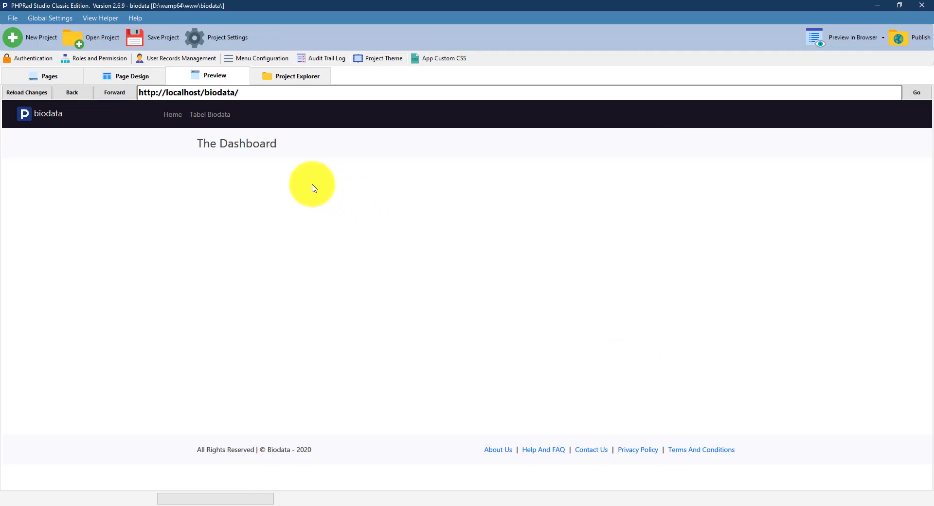
- Go to the Tabel Biodata page in the previewed site and open the form for adding a new record
left_click(217, 123)
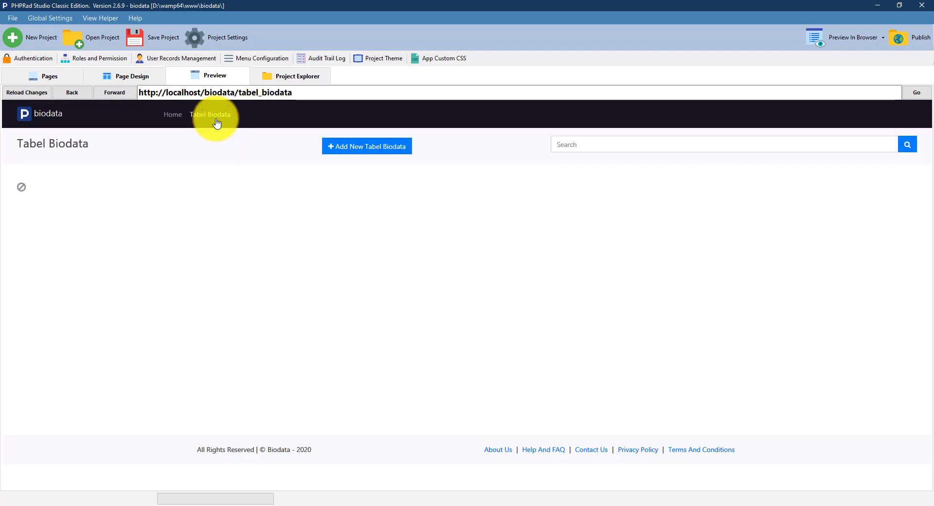
left_click(389, 154)
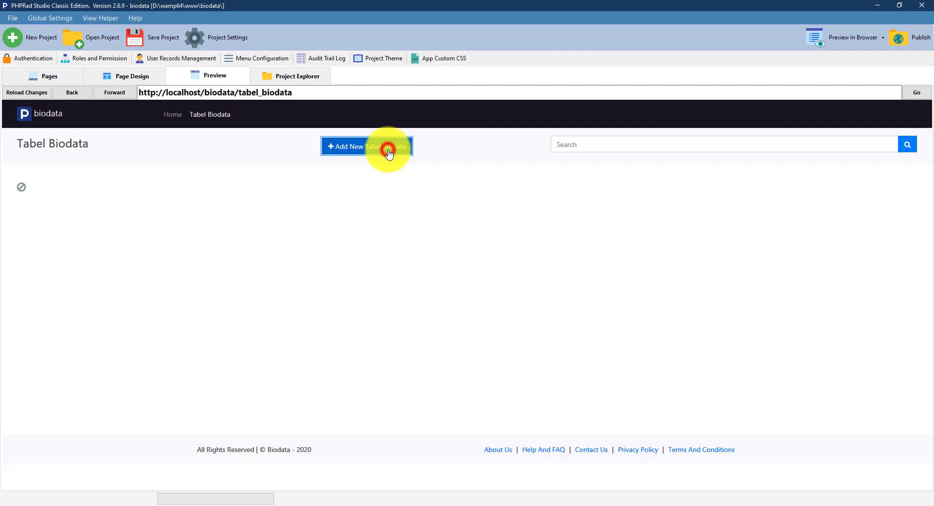